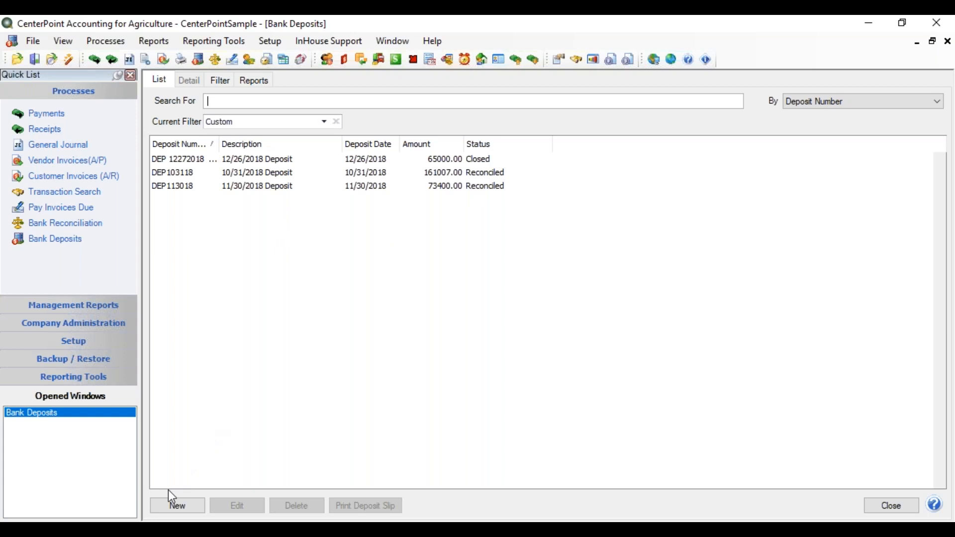
- Start a new bank deposit for the CenterPoint company with First National Bank as the bank account
{"action": "left_click", "coordinate": [175, 505]}
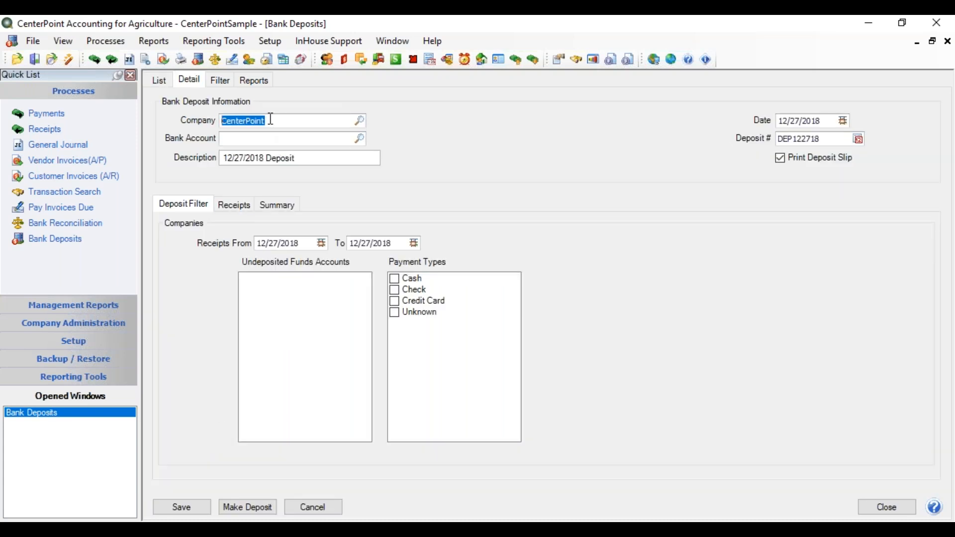
{"action": "left_click", "coordinate": [263, 133]}
{"action": "type", "text": "First"}
{"action": "key", "text": "Tab"}
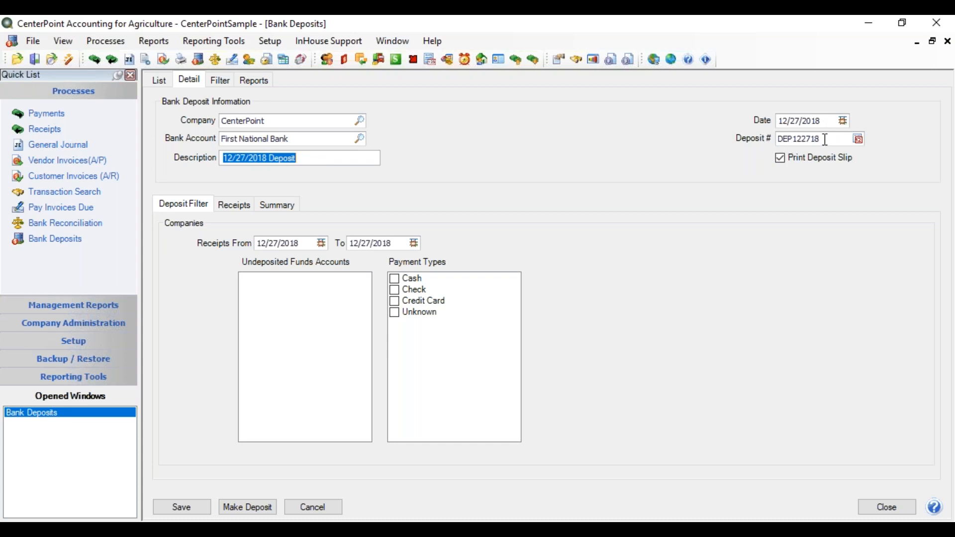
{"action": "left_click", "coordinate": [780, 157]}
{"action": "right_click", "coordinate": [781, 157]}
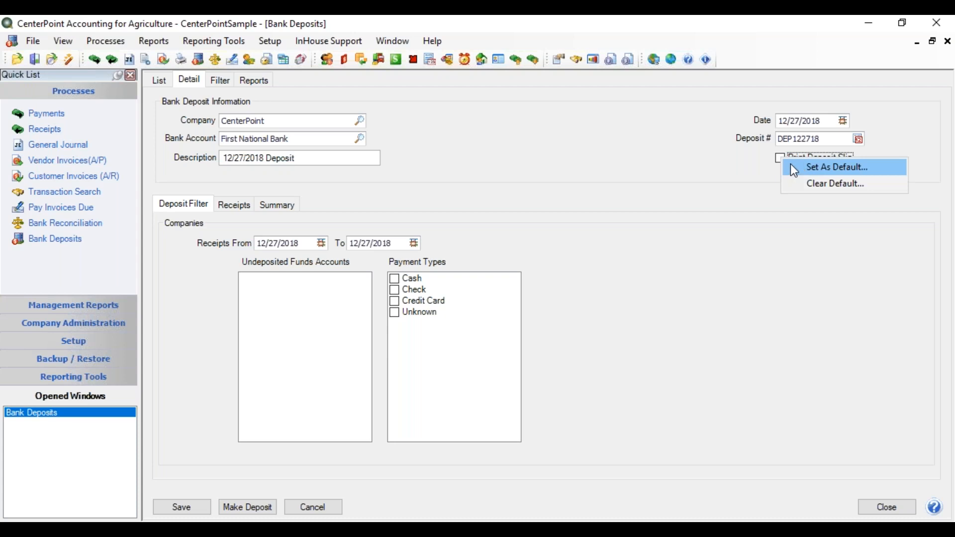
{"action": "left_click", "coordinate": [780, 159]}
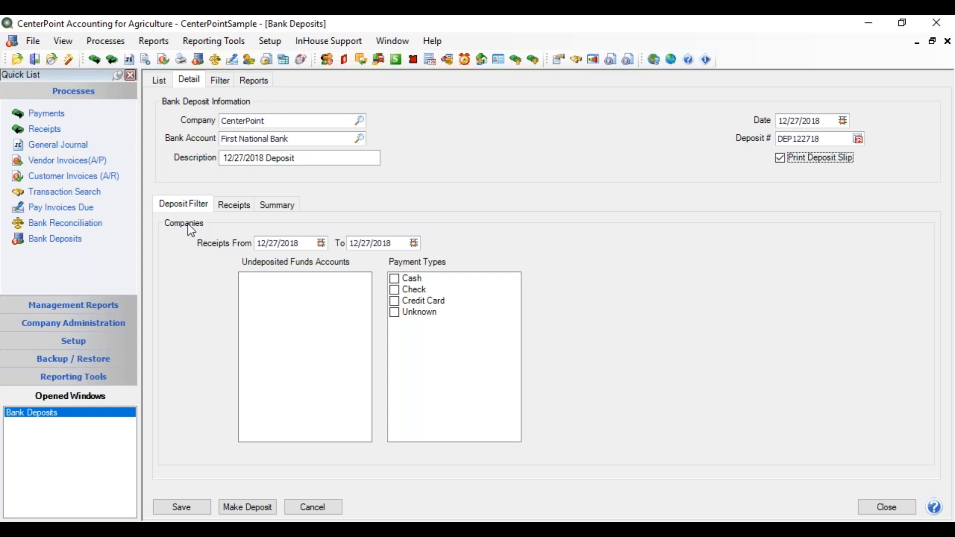
- Filter the deposit's receipts to 12/01/2018 through 12/31/2018 with the payment types Check and Unknown
{"action": "left_click", "coordinate": [305, 241]}
{"action": "left_click_drag", "start_coordinate": [306, 242], "coordinate": [207, 262]}
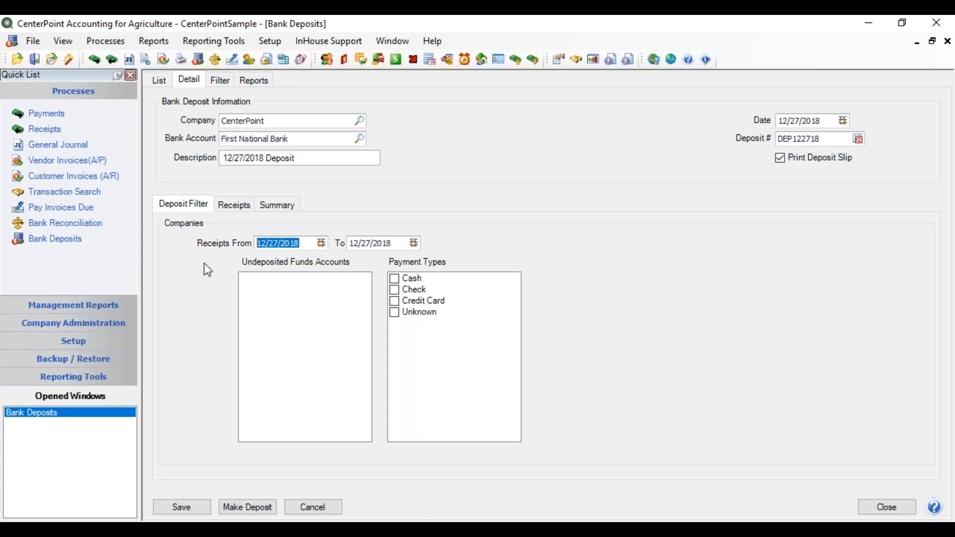
{"action": "type", "text": "12"}
{"action": "type", "text": "/01/2018"}
{"action": "key", "text": "Tab"}
{"action": "type", "text": "12/31/2018"}
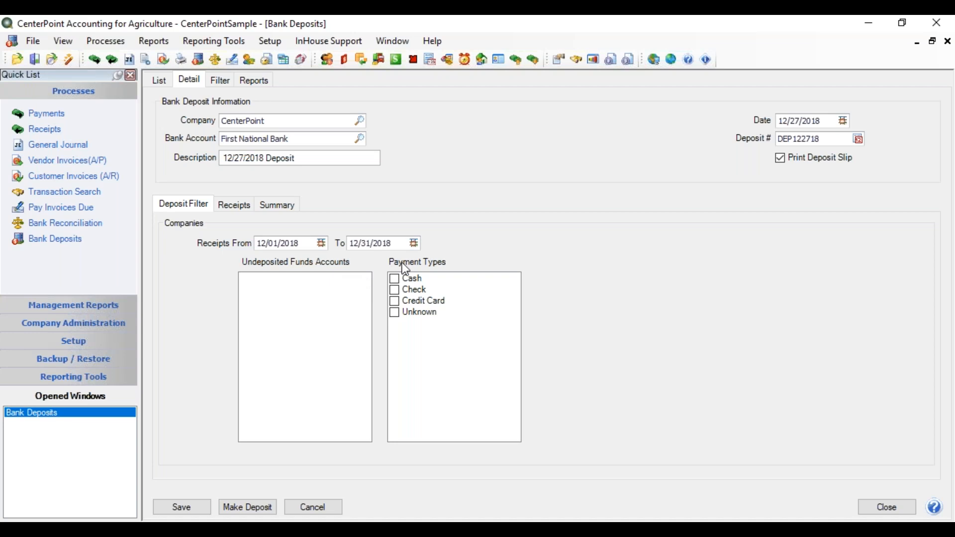
{"action": "left_click", "coordinate": [396, 316]}
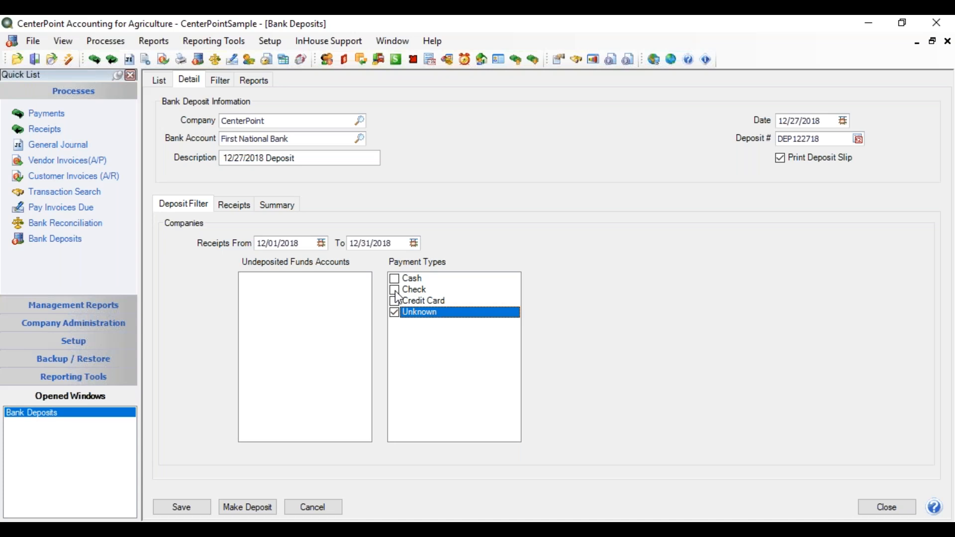
{"action": "left_click", "coordinate": [395, 290]}
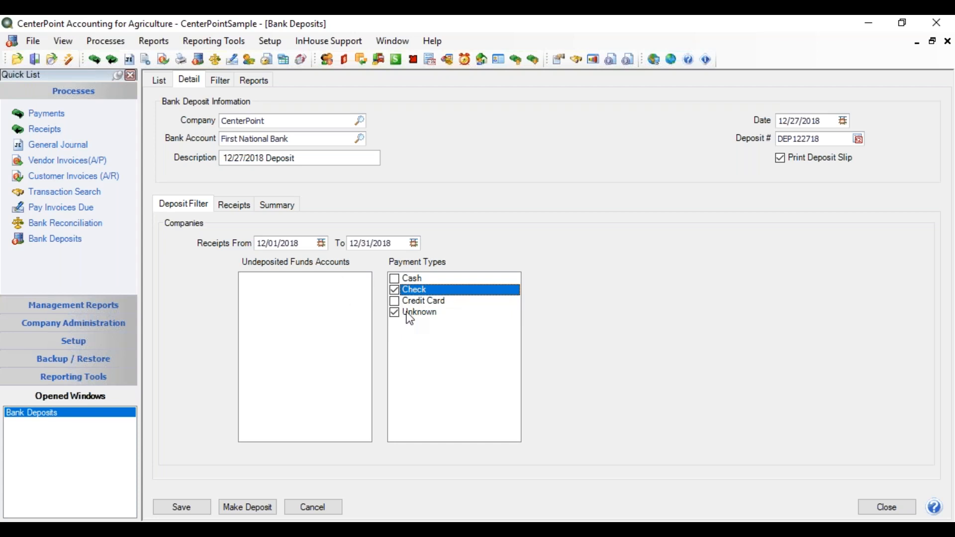
- Include all listed receipts in the deposit except the 12/31/18 check receipt for $835.00
{"action": "left_click", "coordinate": [243, 207]}
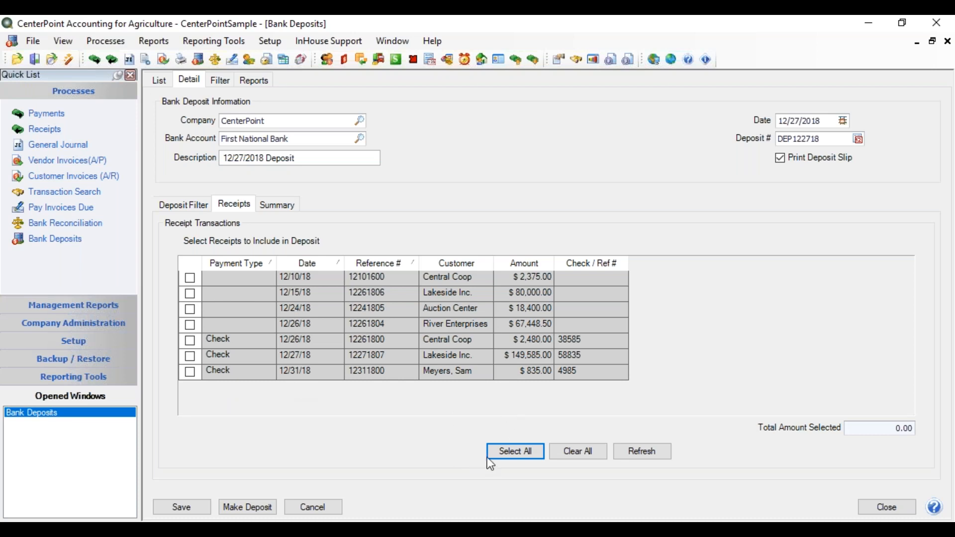
{"action": "left_click", "coordinate": [510, 451]}
{"action": "left_click", "coordinate": [577, 452]}
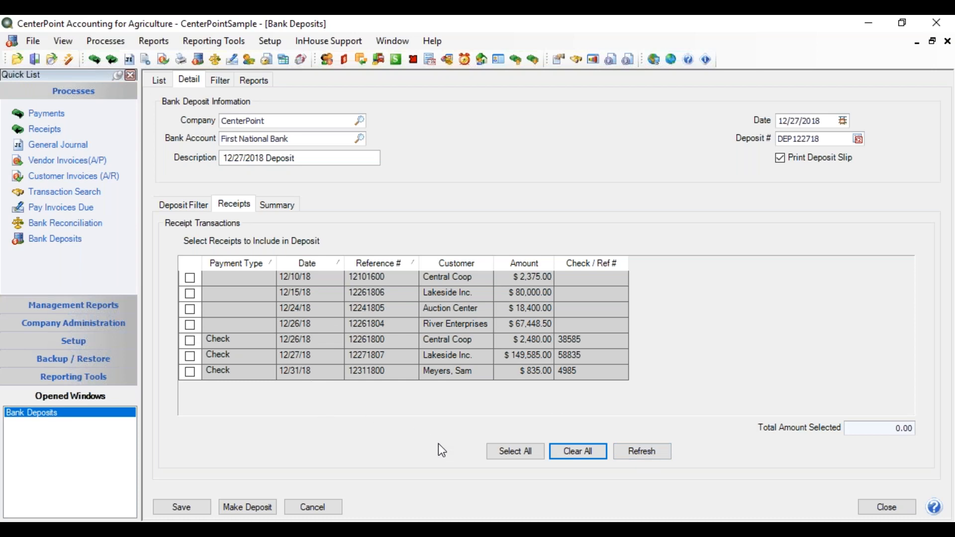
{"action": "left_click", "coordinate": [515, 454]}
{"action": "left_click", "coordinate": [191, 372]}
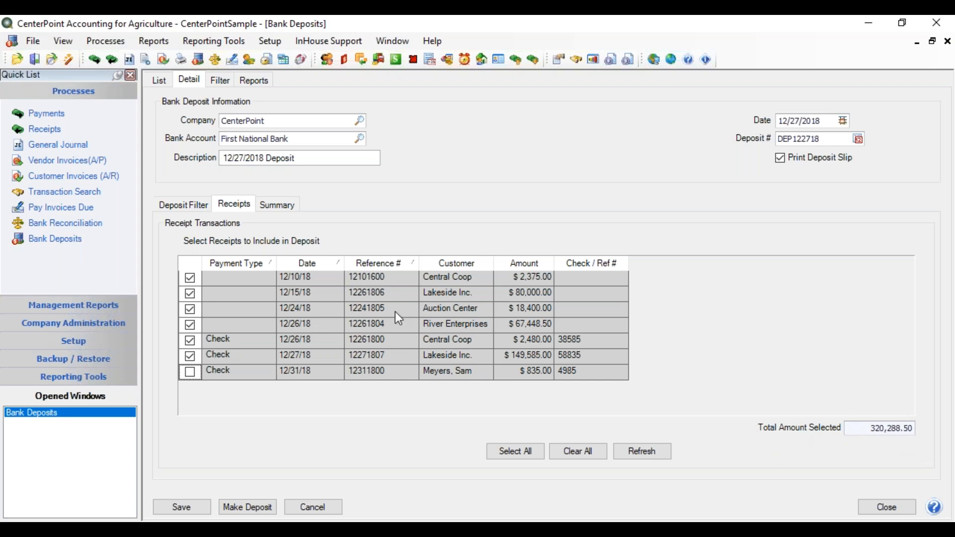
- Enter a cash back amount of 200.00 in the deposit summary, assigned to the Travel & Meeting Expense account
{"action": "left_click", "coordinate": [277, 207]}
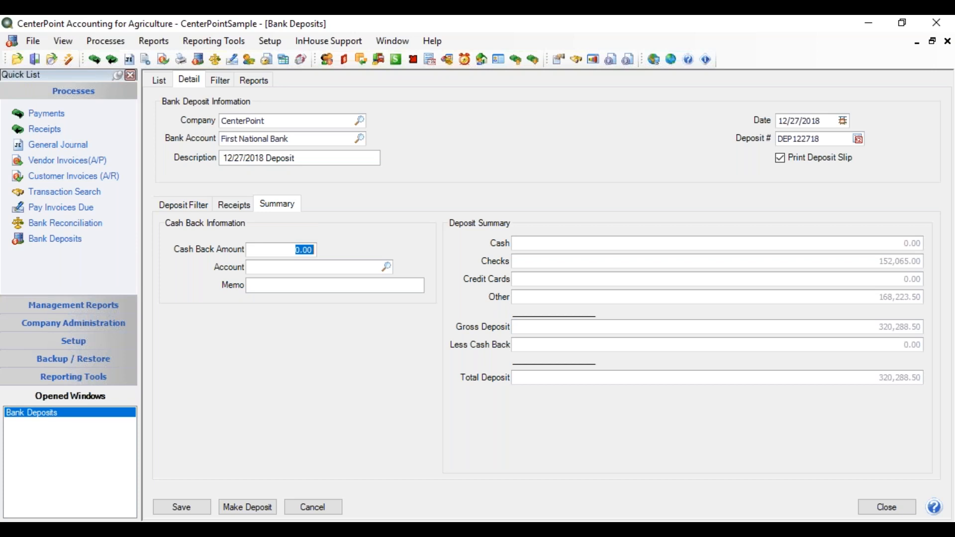
{"action": "type", "text": "200.00"}
{"action": "key", "text": "Tab"}
{"action": "type", "text": "travel"}
{"action": "key", "text": "Tab"}
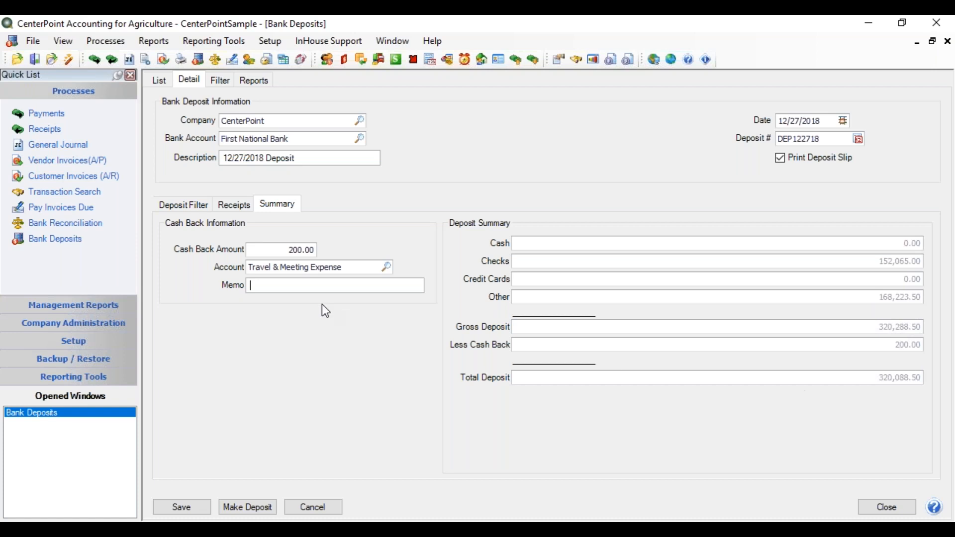
- Reset the cash back amount to 0.00 and save the deposit without finalizing it
{"action": "left_click", "coordinate": [293, 250]}
{"action": "key", "text": "Delete"}
{"action": "key", "text": "Tab"}
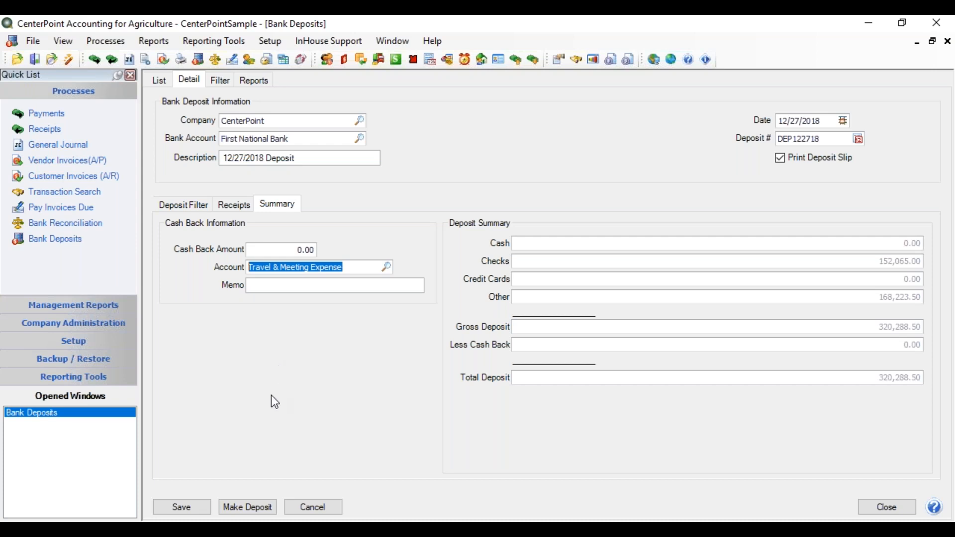
{"action": "left_click", "coordinate": [197, 509]}
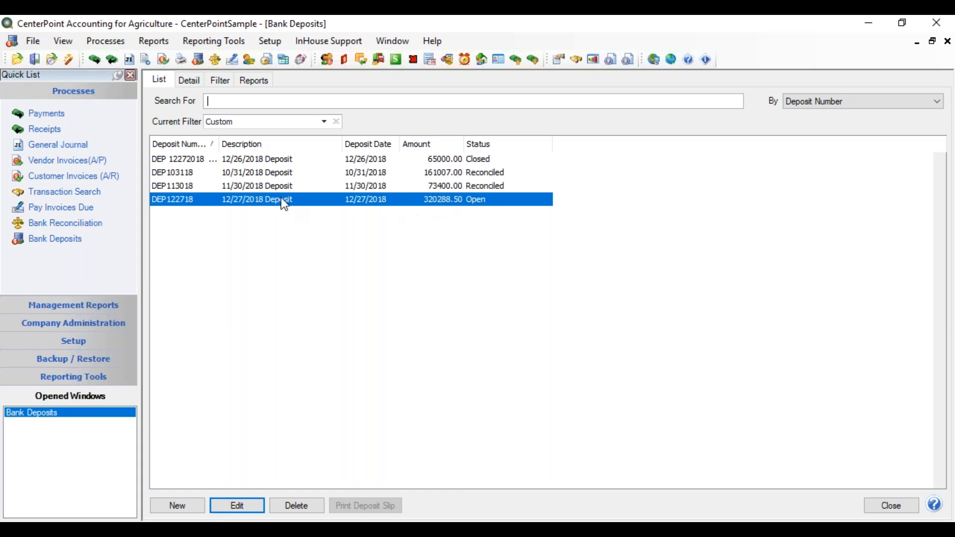
- Review the receipts in the saved 12/27/2018 deposit, then reopen it and make the deposit
{"action": "left_click", "coordinate": [192, 79]}
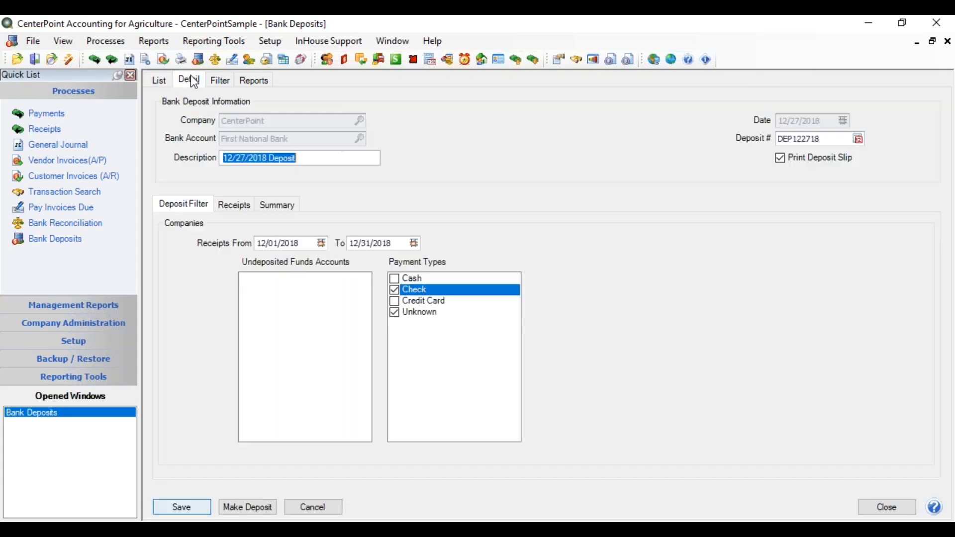
{"action": "left_click", "coordinate": [244, 206]}
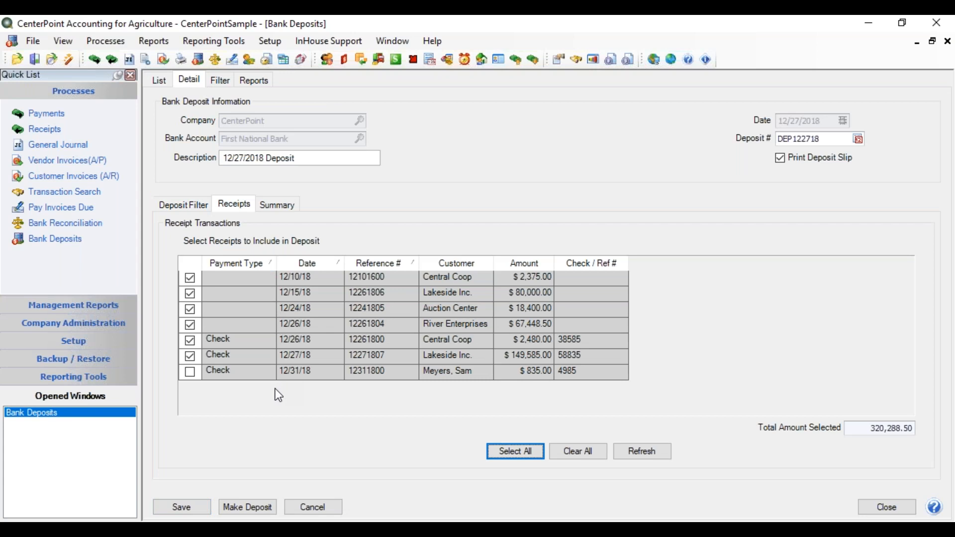
{"action": "left_click", "coordinate": [160, 80]}
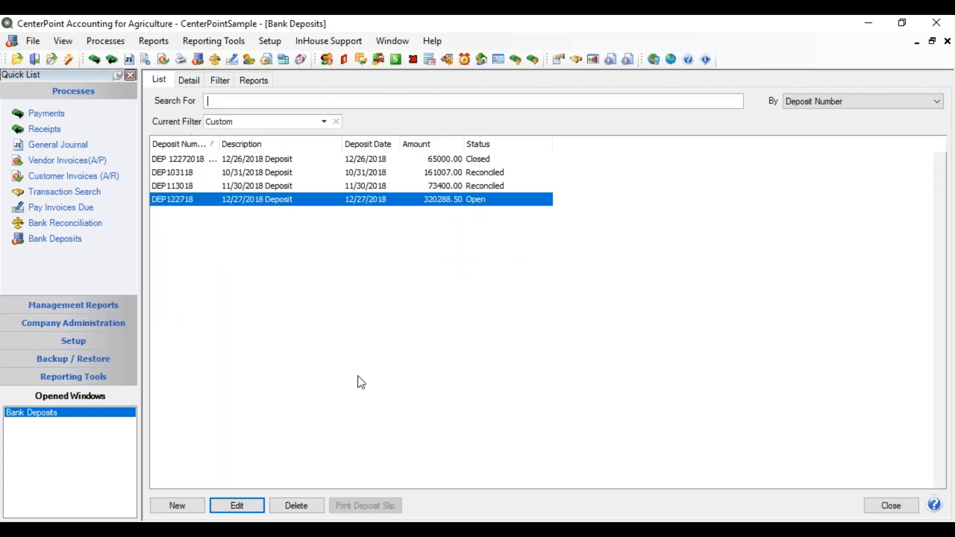
{"action": "double_click", "coordinate": [434, 198]}
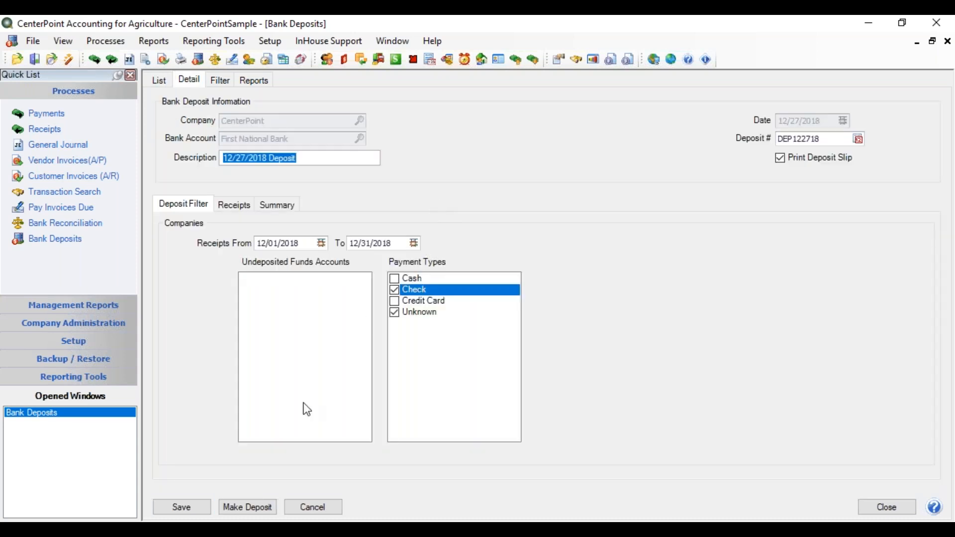
{"action": "left_click", "coordinate": [256, 506]}
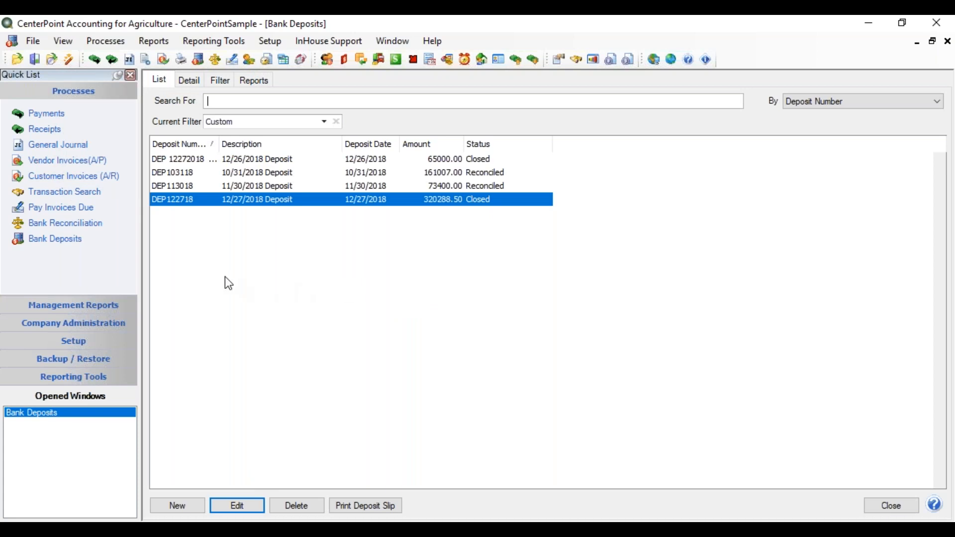
- Open the 12/31/2018 CenterPoint Farm bank reconciliation and show its checks and deposits to reconcile
{"action": "left_click", "coordinate": [108, 42]}
{"action": "mouse_move", "coordinate": [169, 189]}
{"action": "left_click", "coordinate": [262, 204]}
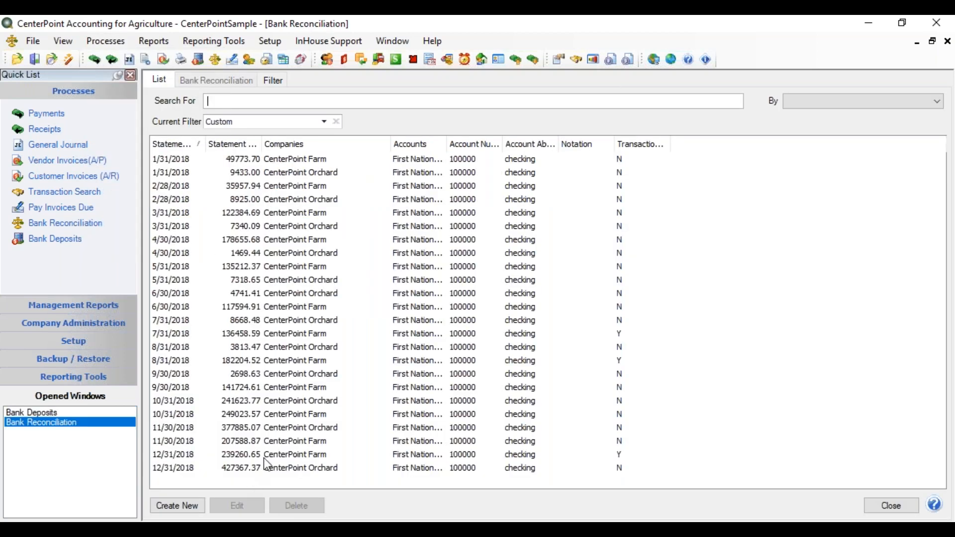
{"action": "left_click", "coordinate": [270, 455]}
{"action": "double_click", "coordinate": [270, 460]}
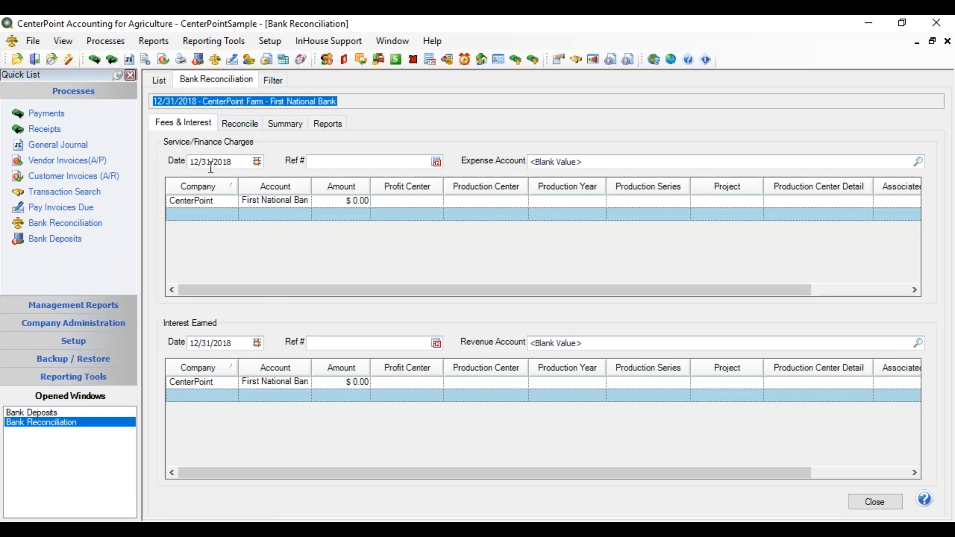
{"action": "left_click", "coordinate": [256, 127]}
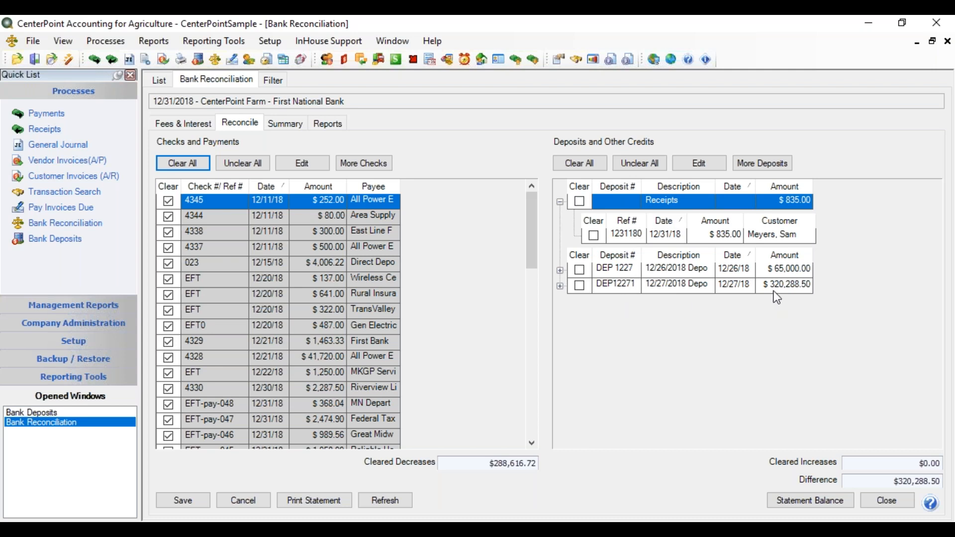
- Expand the 12/27/2018 deposit to view its individual receipts and mark the whole deposit as cleared
{"action": "left_click", "coordinate": [559, 287]}
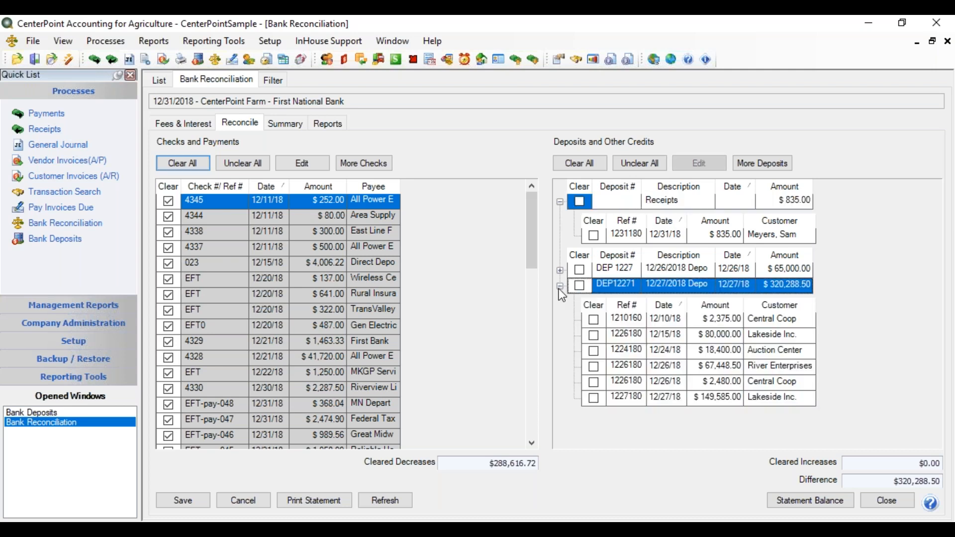
{"action": "left_click", "coordinate": [560, 287]}
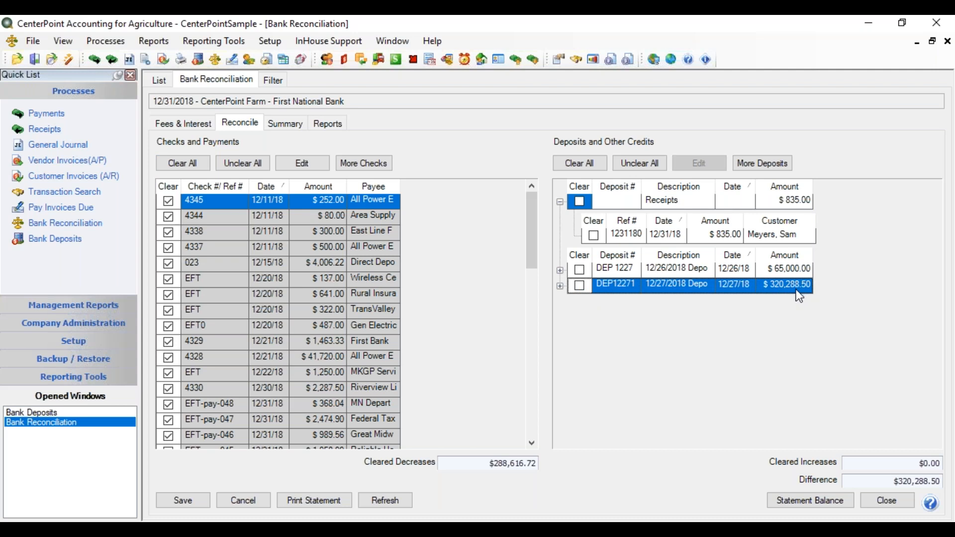
{"action": "left_click", "coordinate": [560, 286]}
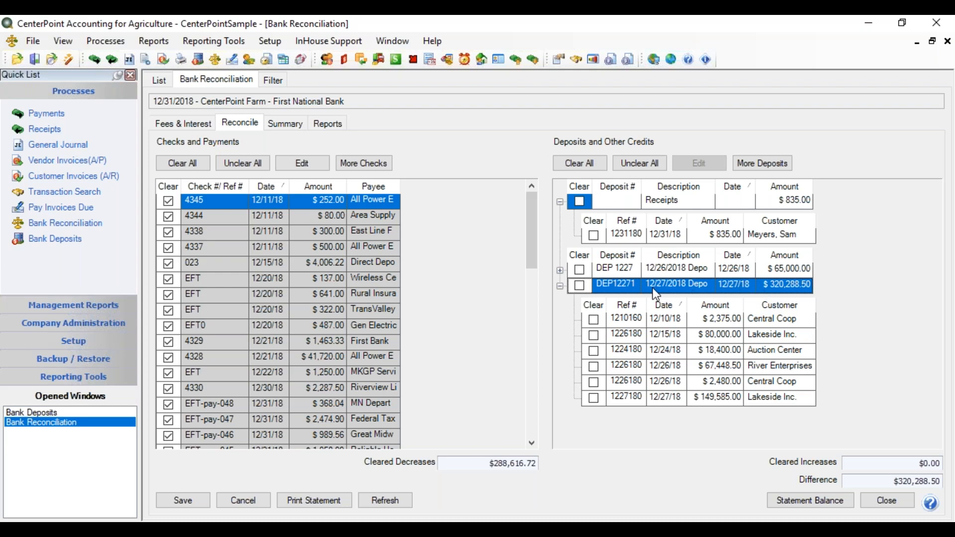
{"action": "left_click", "coordinate": [579, 286]}
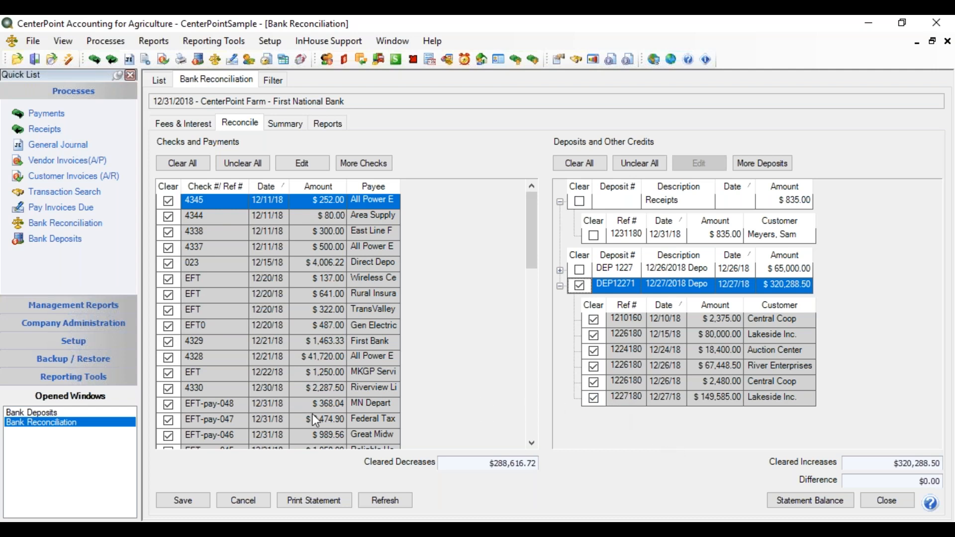
- Return to the bank deposits list and select the 11/30/2018 deposit to check its status
{"action": "left_click", "coordinate": [101, 411]}
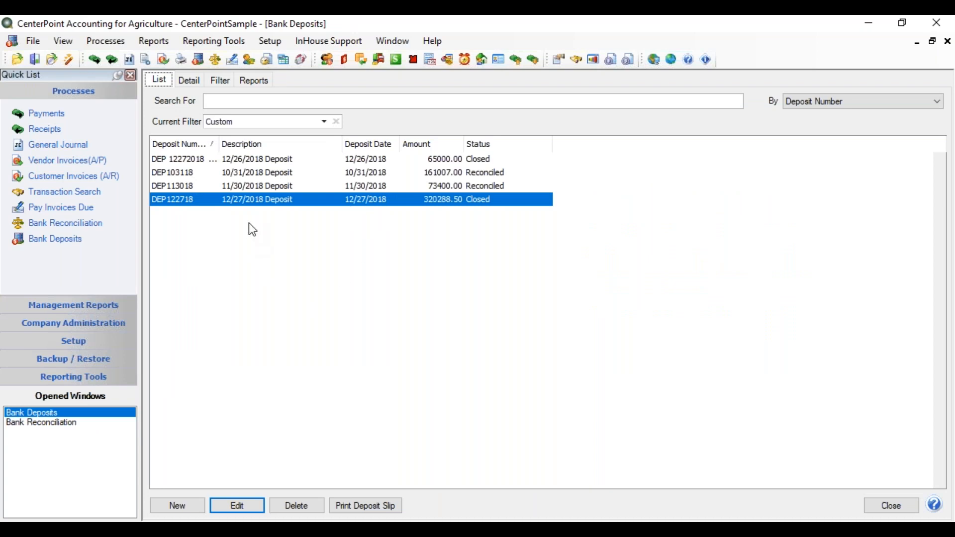
{"action": "left_click", "coordinate": [257, 197]}
{"action": "left_click", "coordinate": [378, 187]}
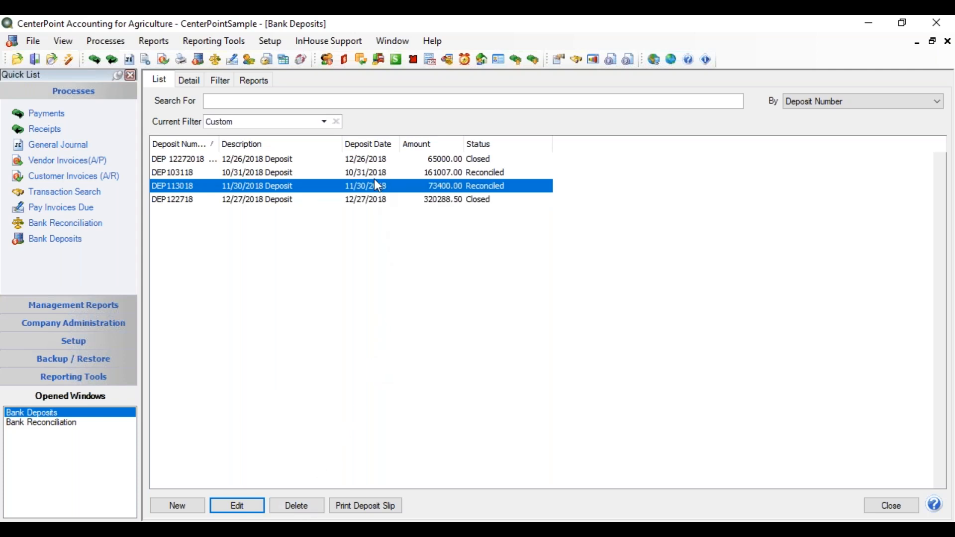